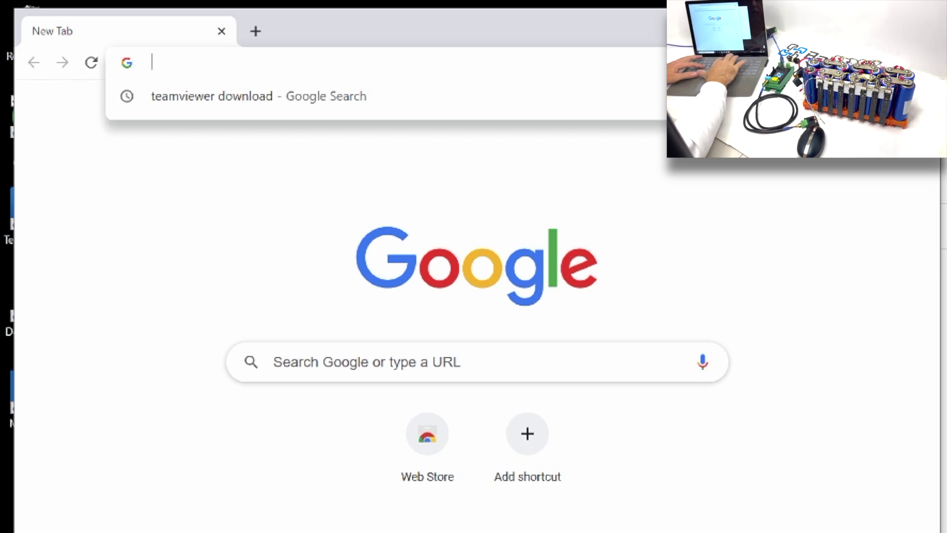
Load support.batrium.com and search the knowledge base for 'software'.
type("suppo")
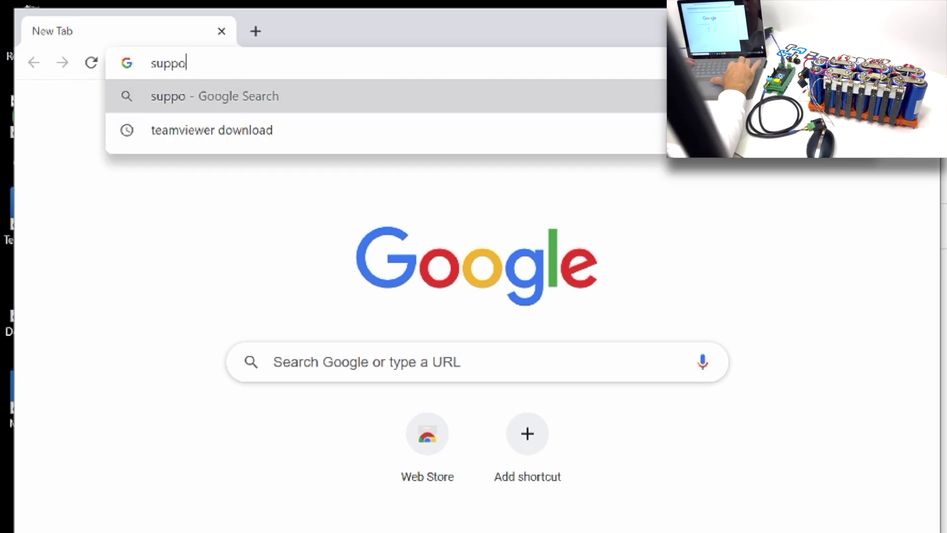
type("rt.bat")
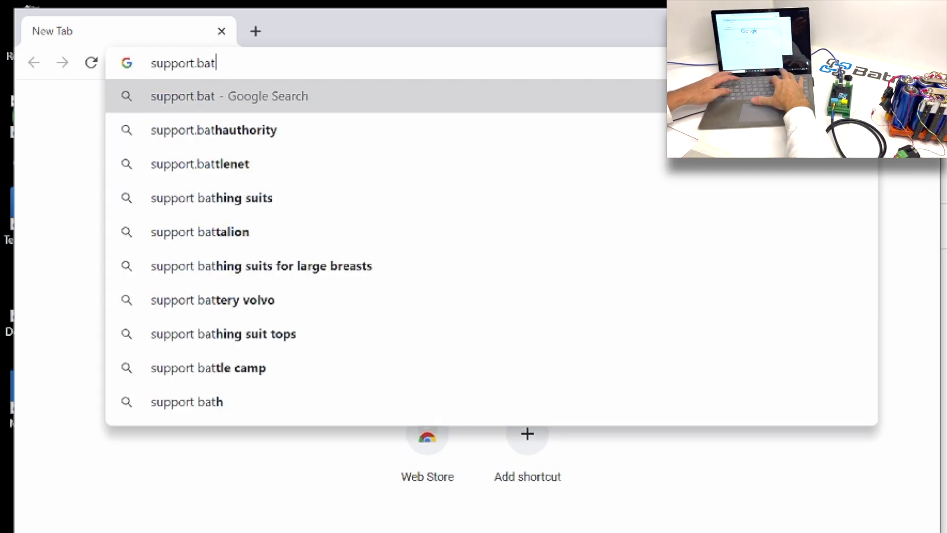
type("rium.com")
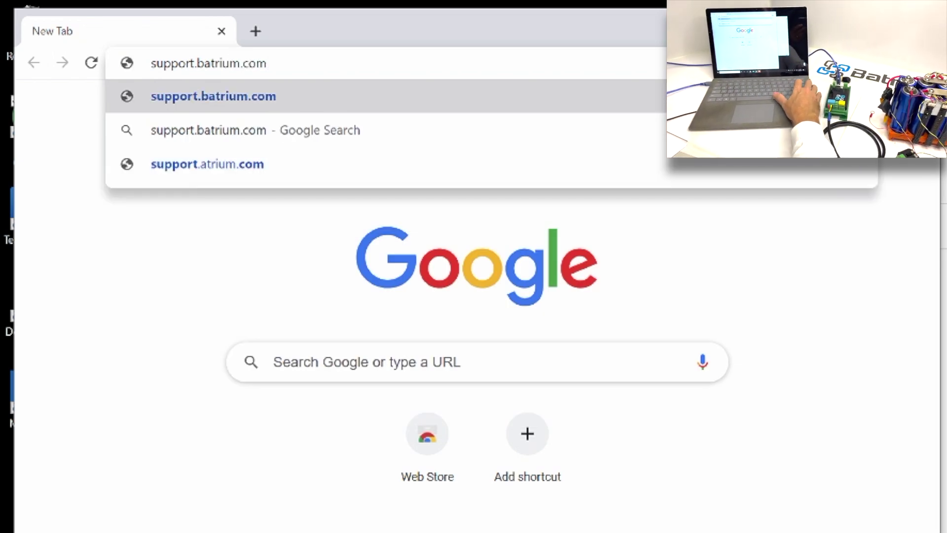
key("Return")
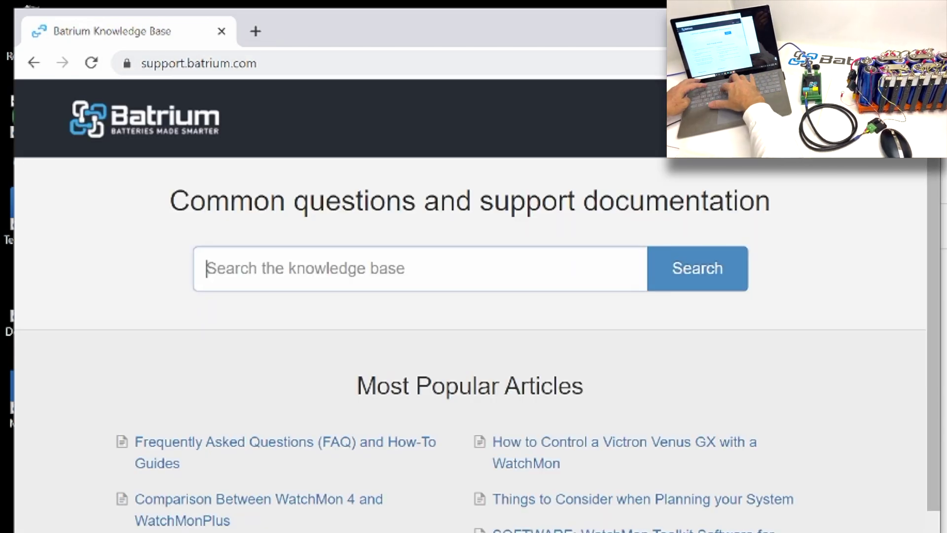
type("software")
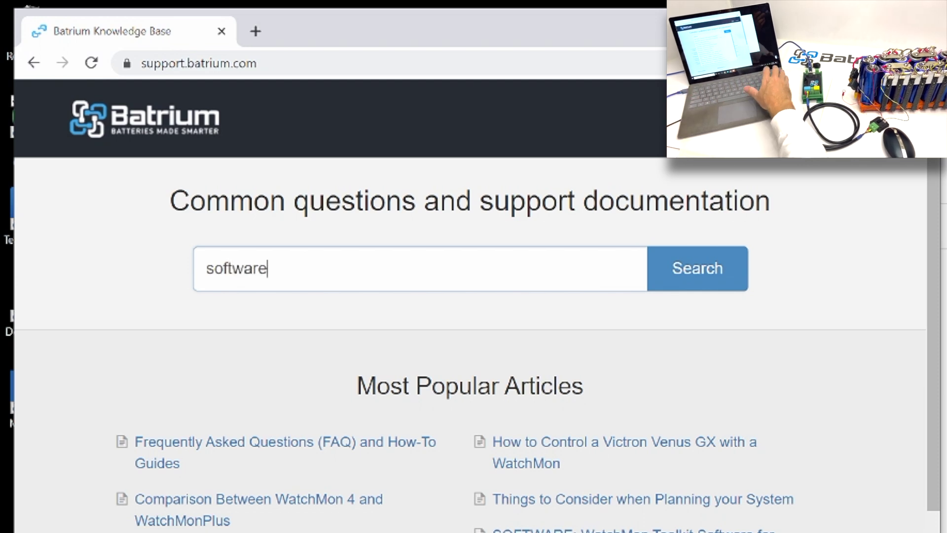
key("Return")
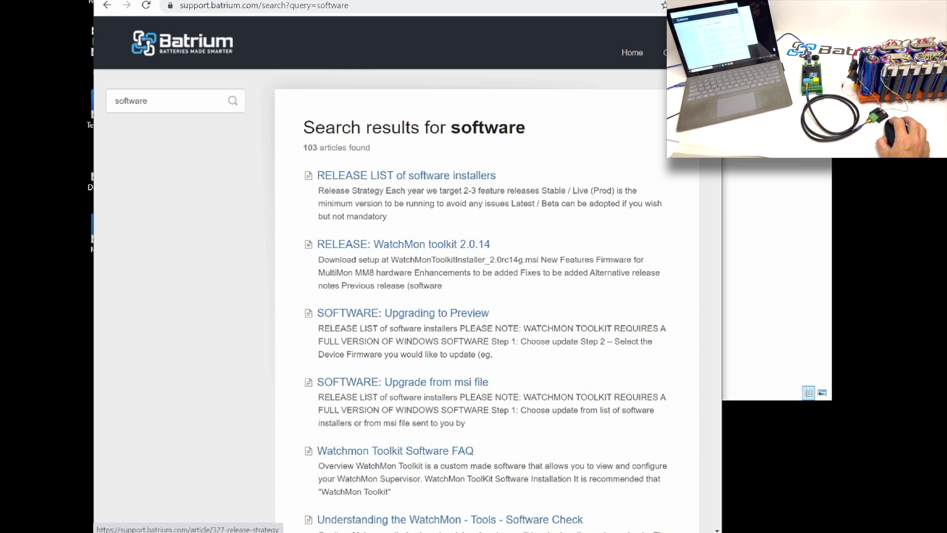
Open the RELEASE LIST of software installers article and scroll to the WatchMon Toolkit Software table.
left_click(407, 175)
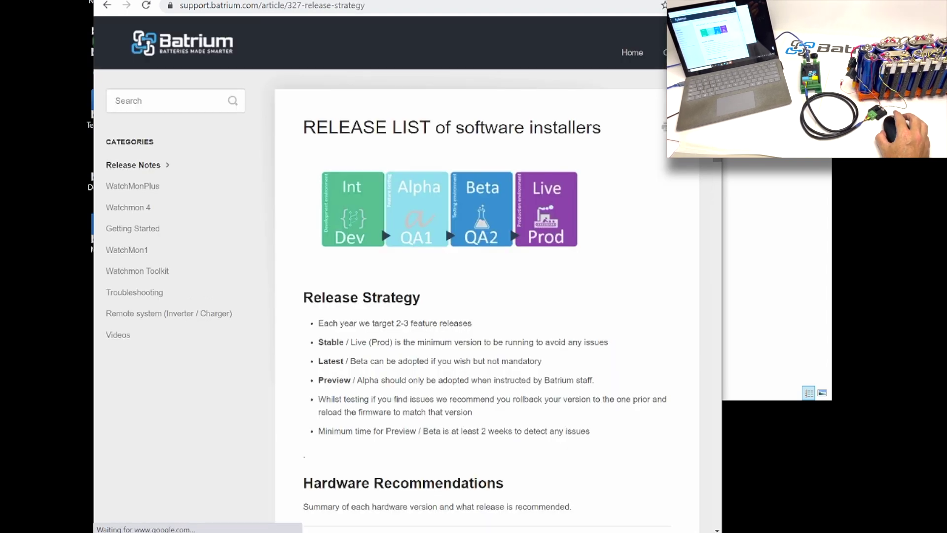
scroll(383, 296, "down", 3)
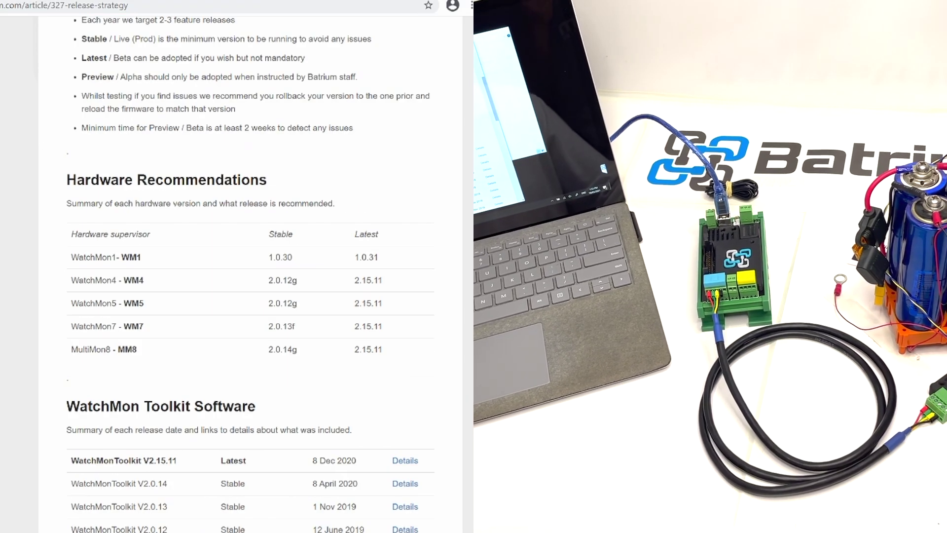
scroll(250, 276, "down", 9)
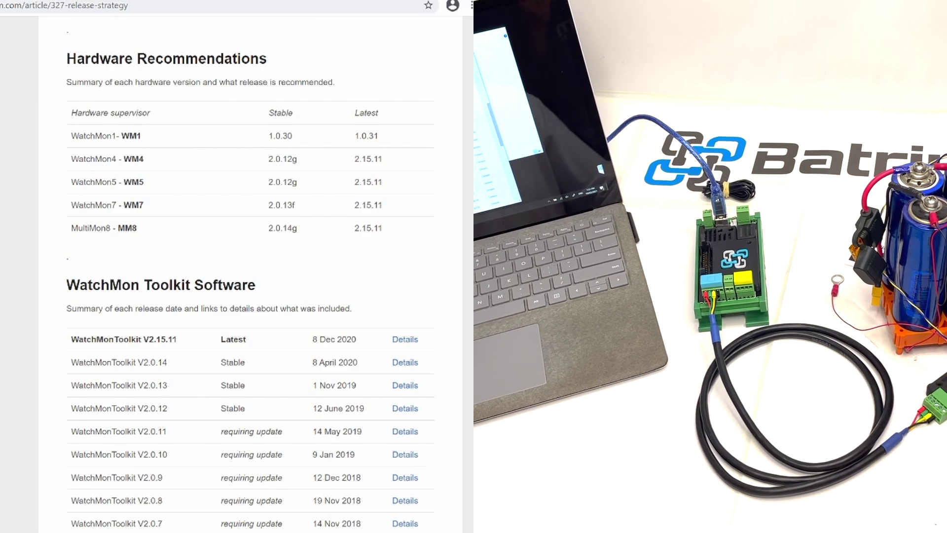
scroll(250, 277, "up", 4)
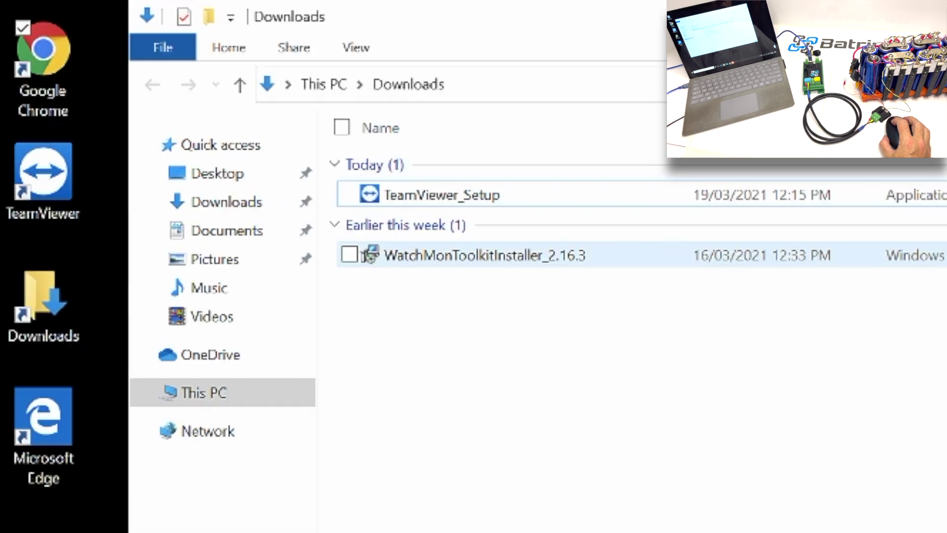
Run the WatchMon Toolkit 2.16.3 installer, accept the licence and UAC prompt, and finish setup.
mouse_move(340, 190)
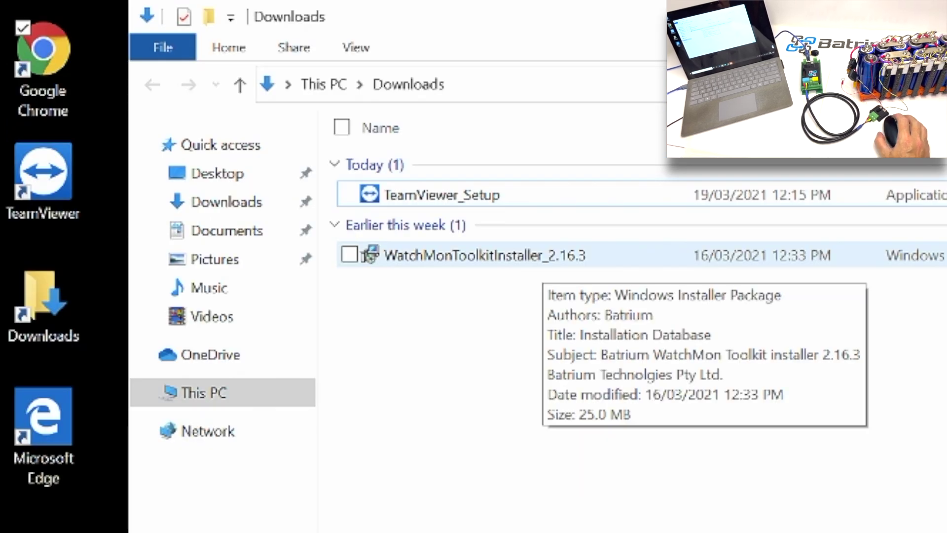
double_click(493, 255)
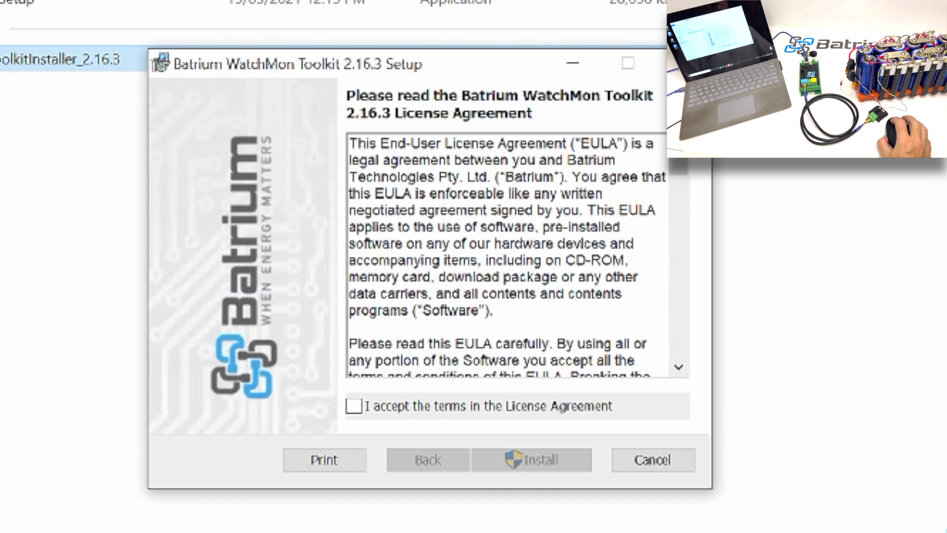
left_click(353, 405)
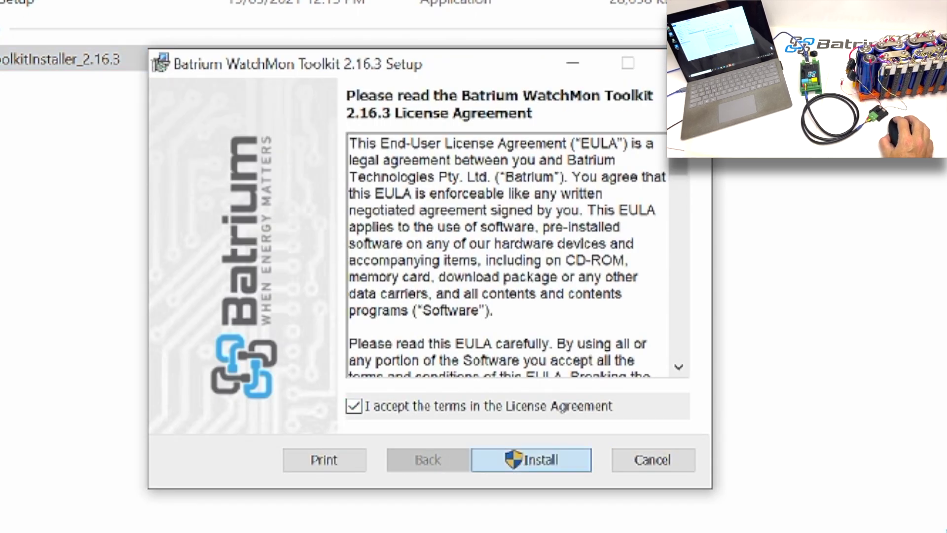
left_click(531, 460)
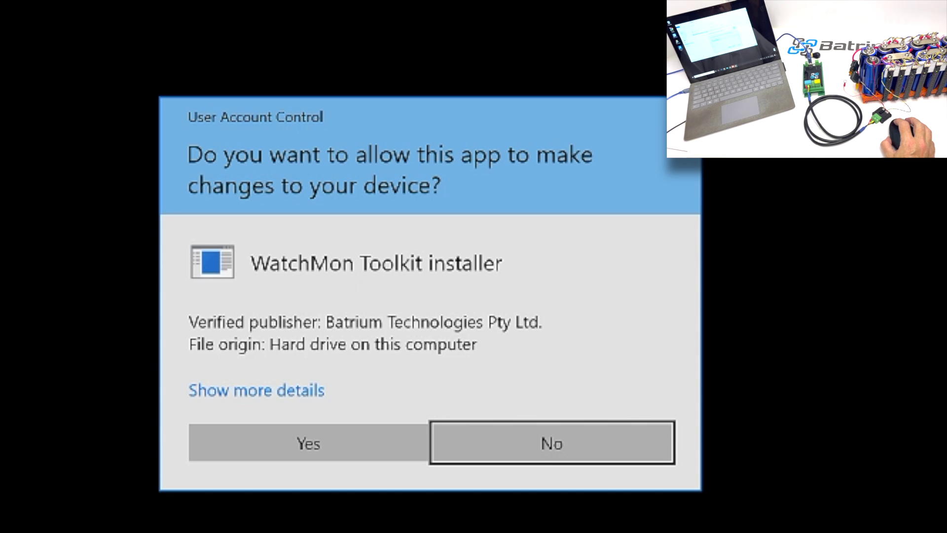
key("alt+y")
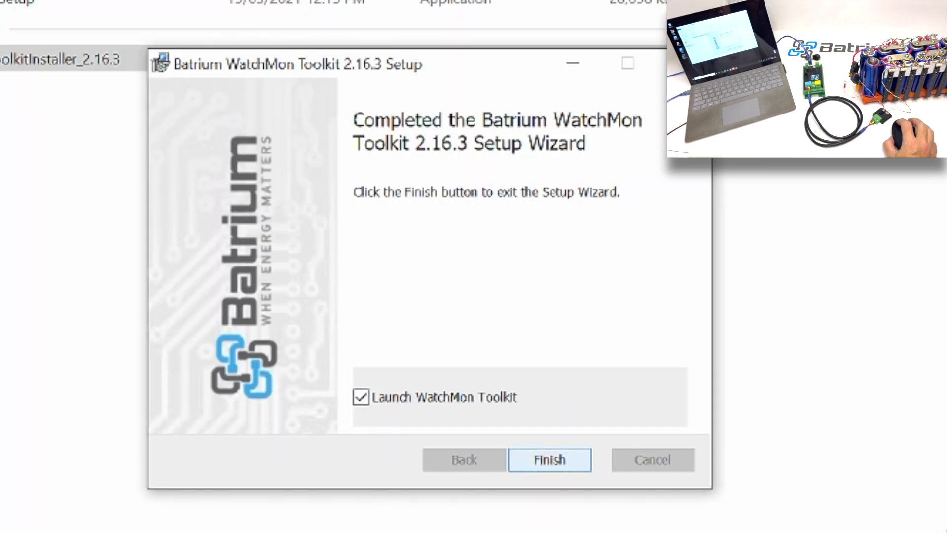
key("Return")
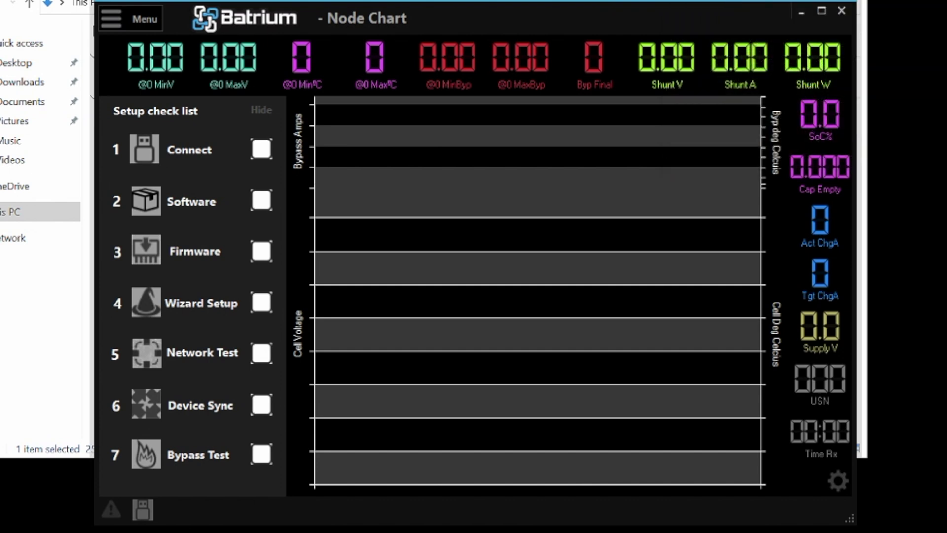
From the Tools page, install the USB driver for a Watchmon CORE supervisor through the driver wizard.
left_click(130, 19)
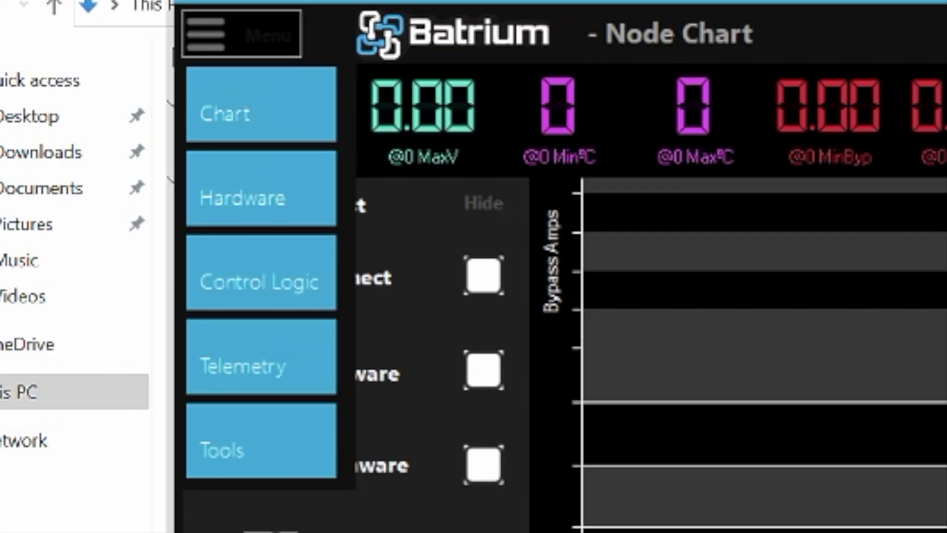
left_click(140, 242)
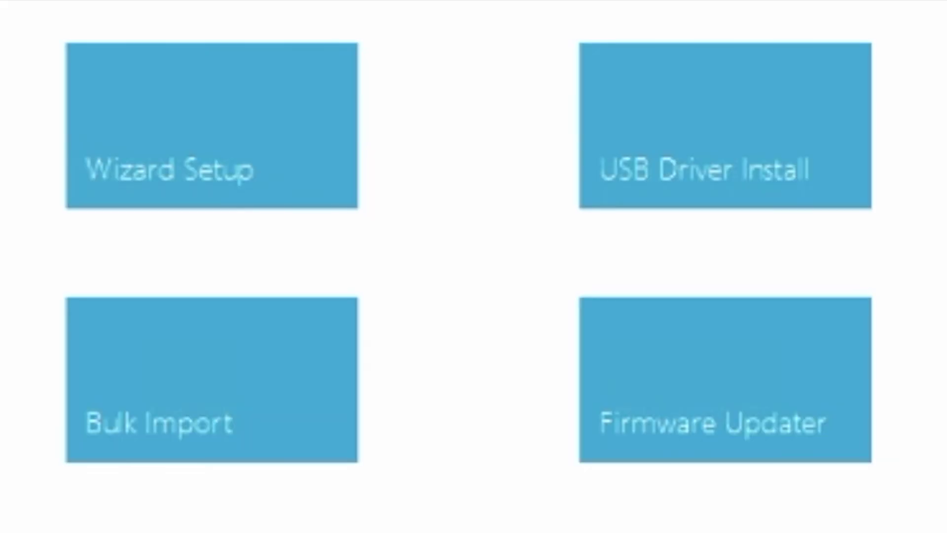
left_click(725, 125)
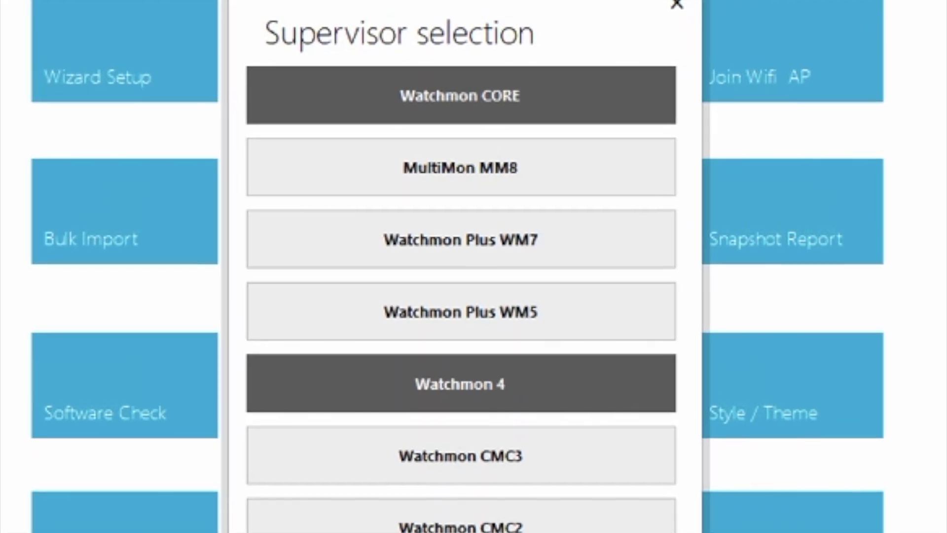
left_click(460, 95)
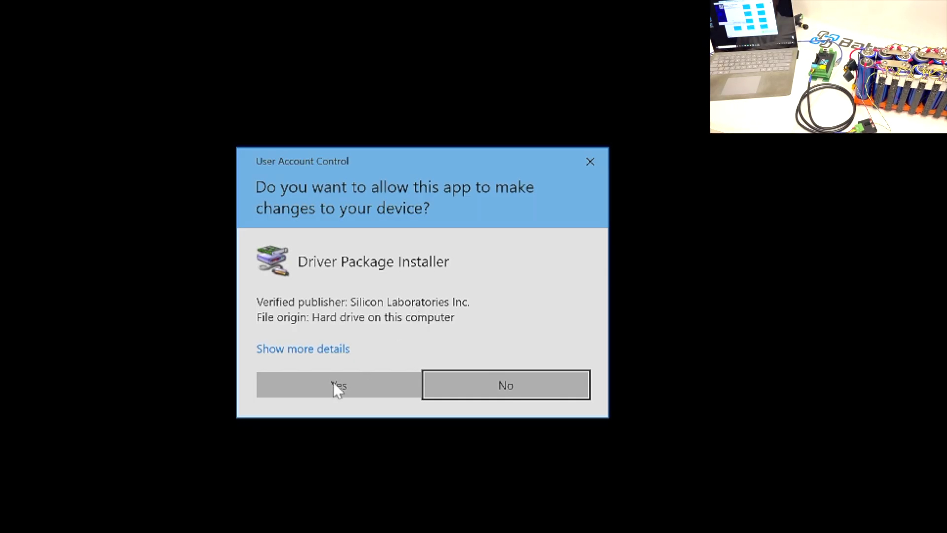
left_click(334, 385)
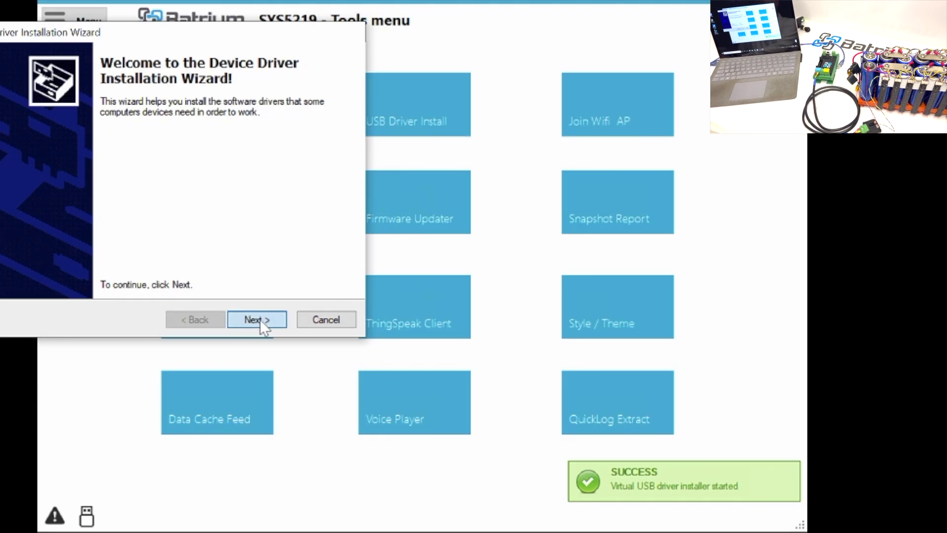
left_click(257, 320)
left_click(261, 321)
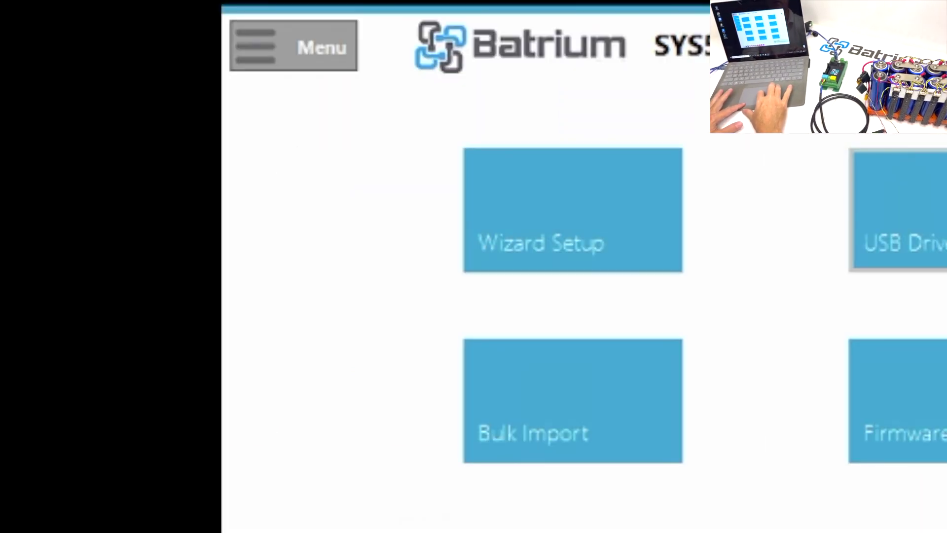
Return to the Node Chart dashboard from the main menu.
left_click(293, 45)
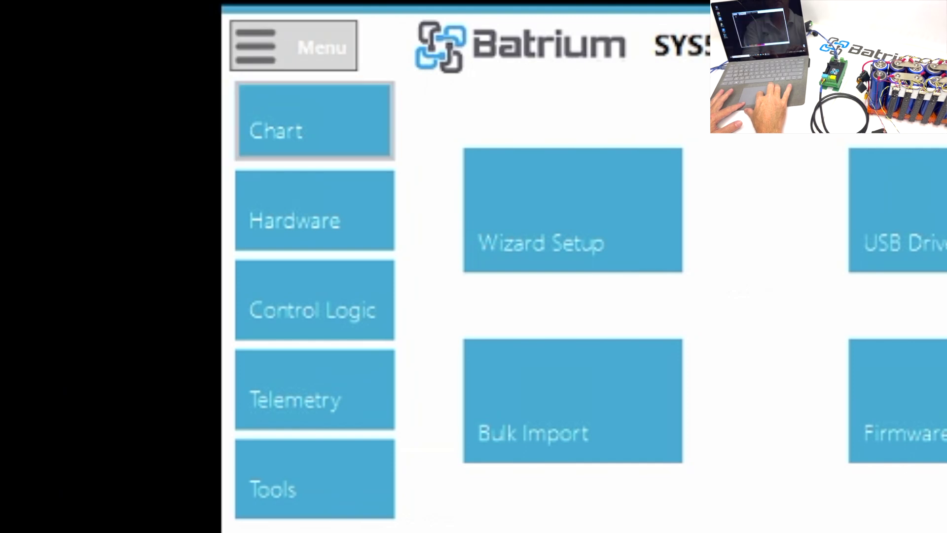
left_click(312, 129)
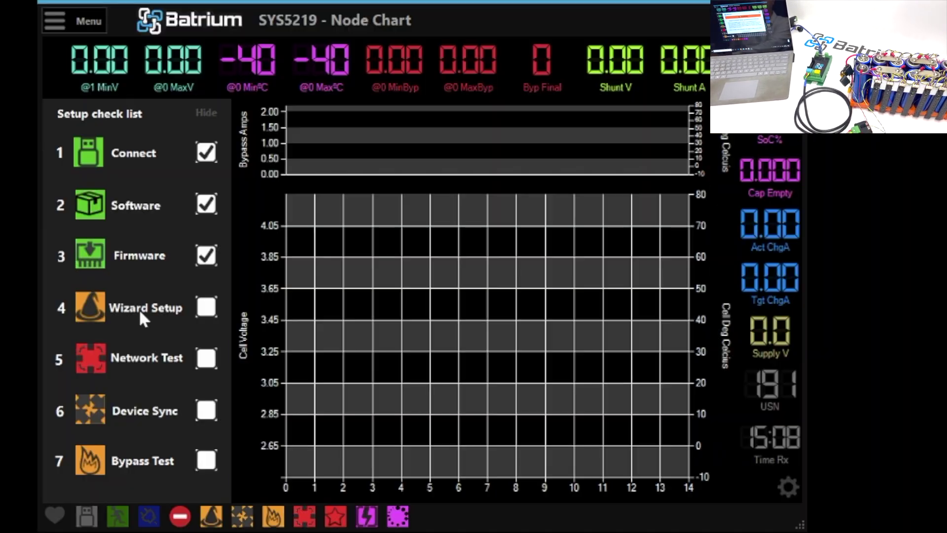
Start Wizard Setup and choose the Li-FePO4 Longlife battery preset with LongMon CellMon type.
left_click(429, 252)
left_click(413, 403)
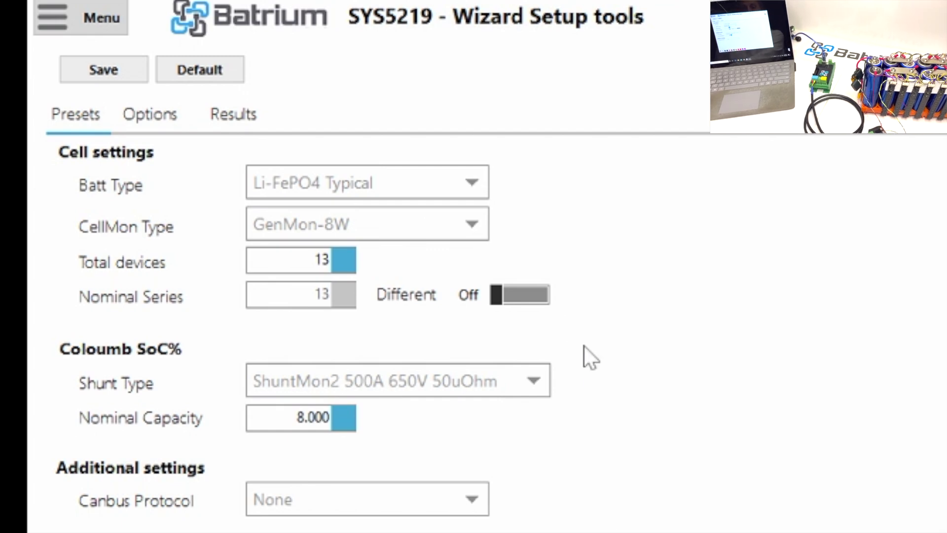
left_click(477, 187)
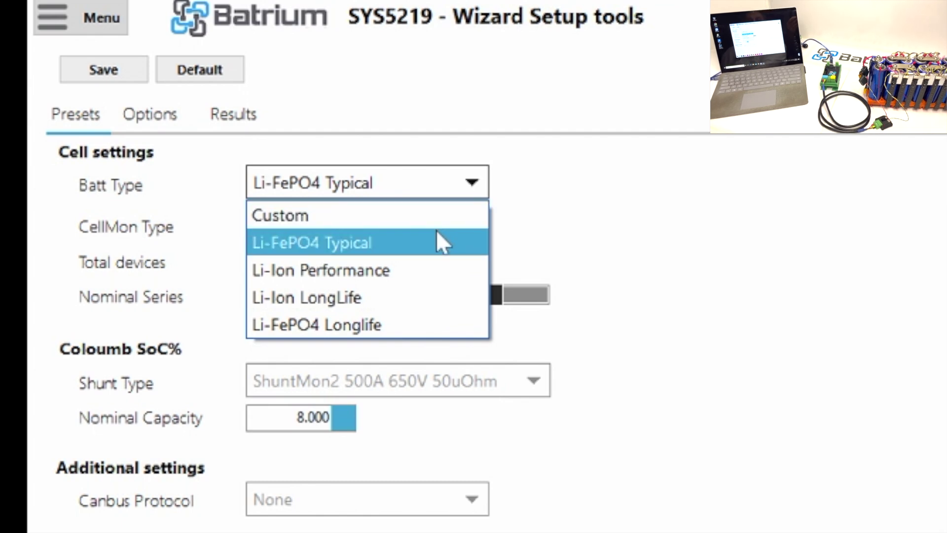
left_click(380, 330)
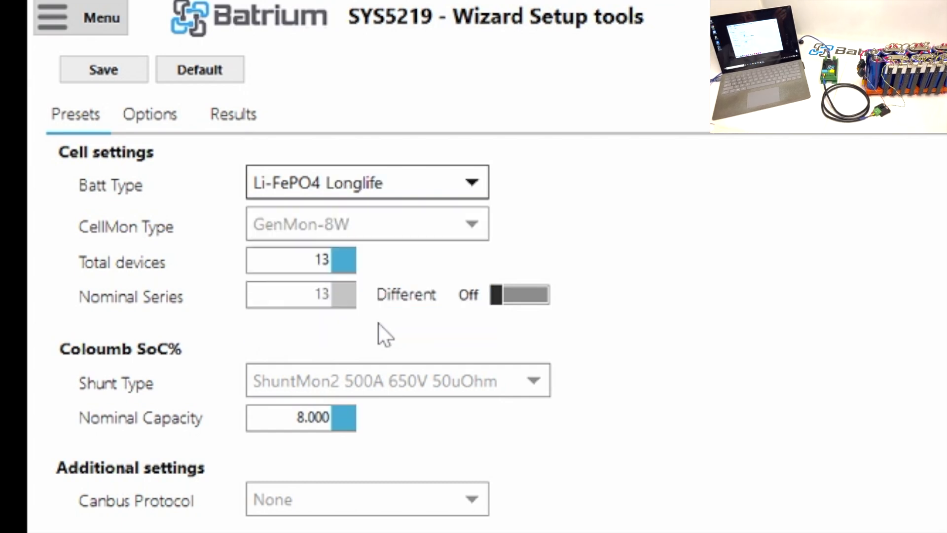
left_click(472, 225)
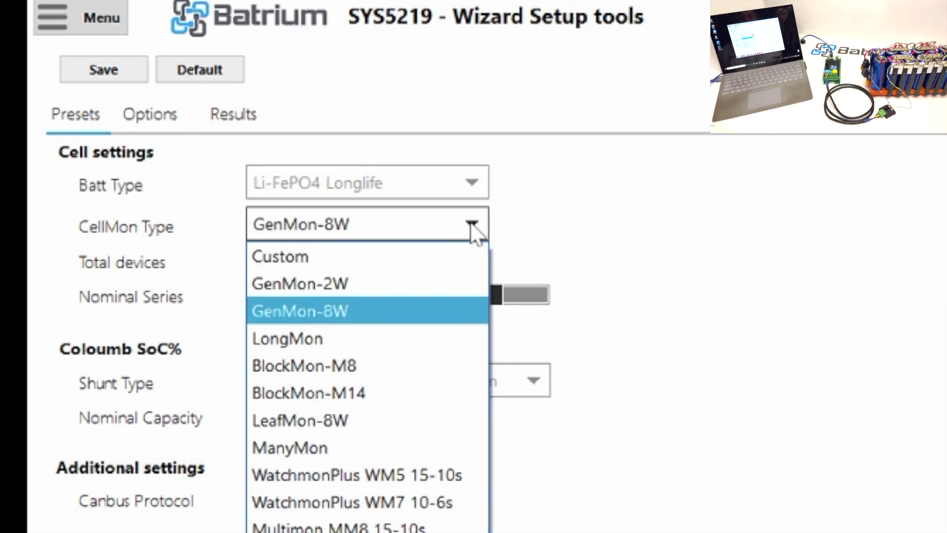
left_click(379, 348)
Set Total devices to 14, then save and send the settings to the WatchMon.
left_click(320, 257)
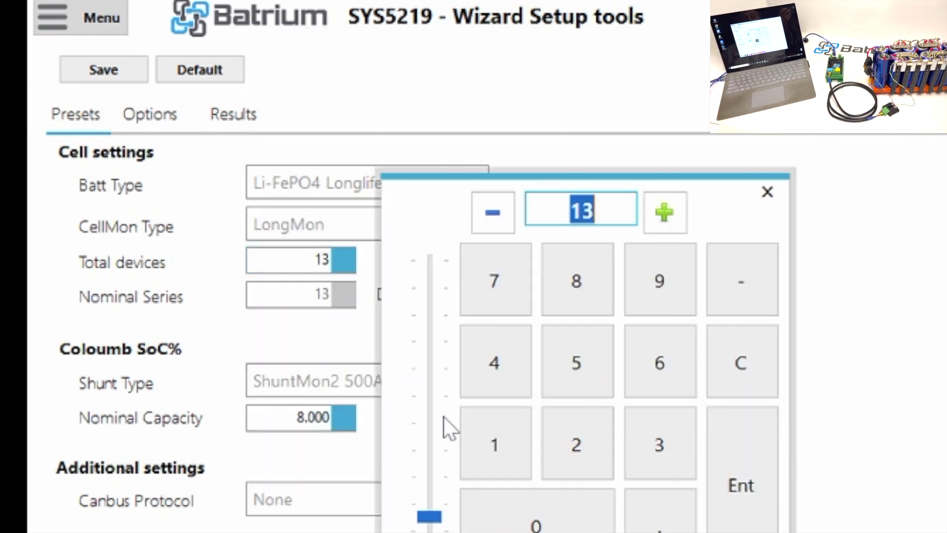
left_click(500, 443)
left_click(506, 387)
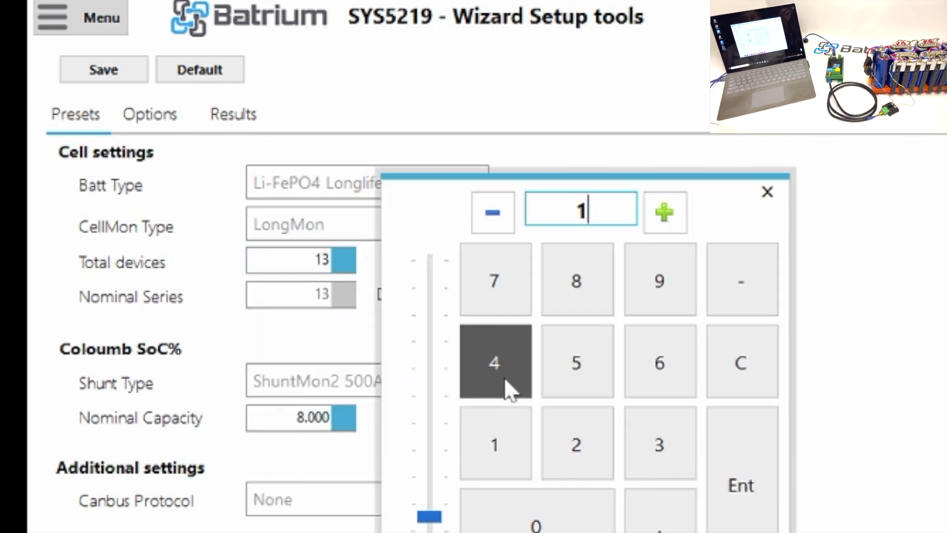
left_click(730, 493)
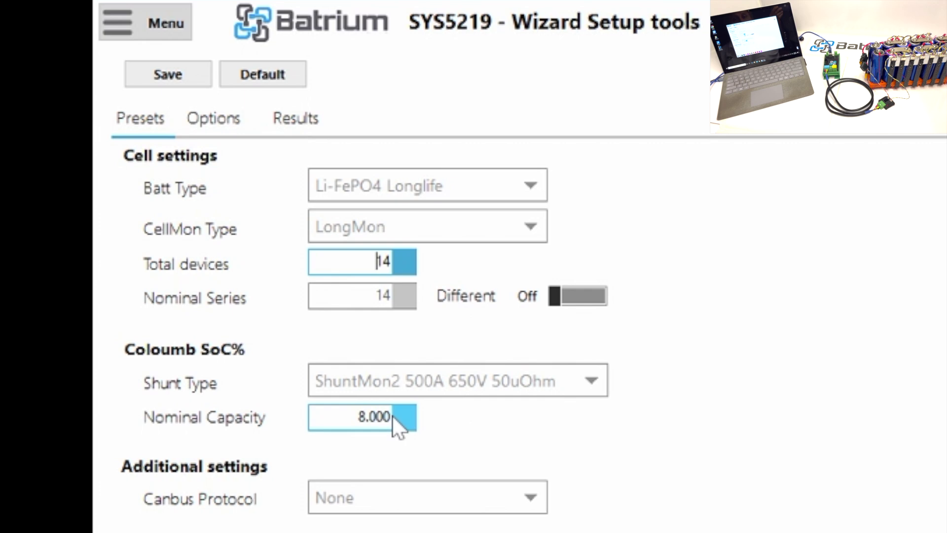
left_click(210, 82)
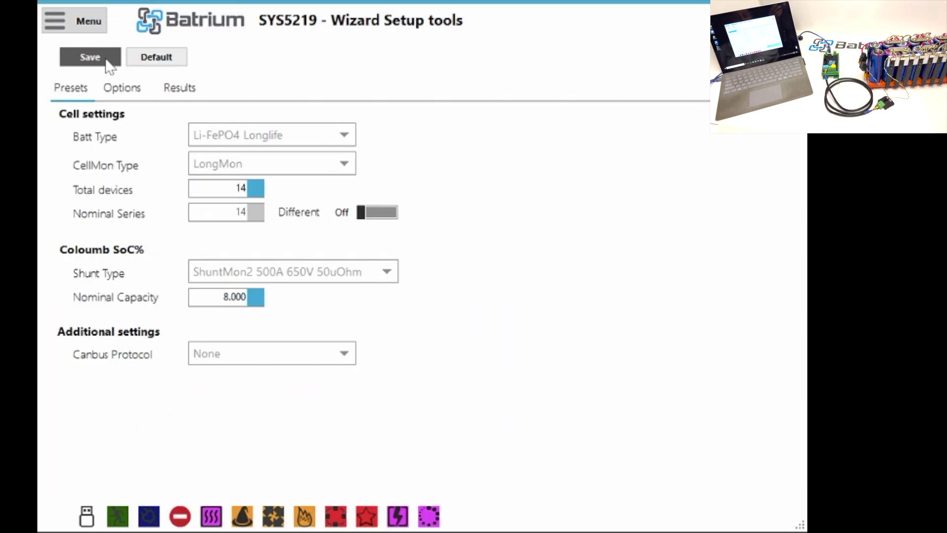
left_click(190, 78)
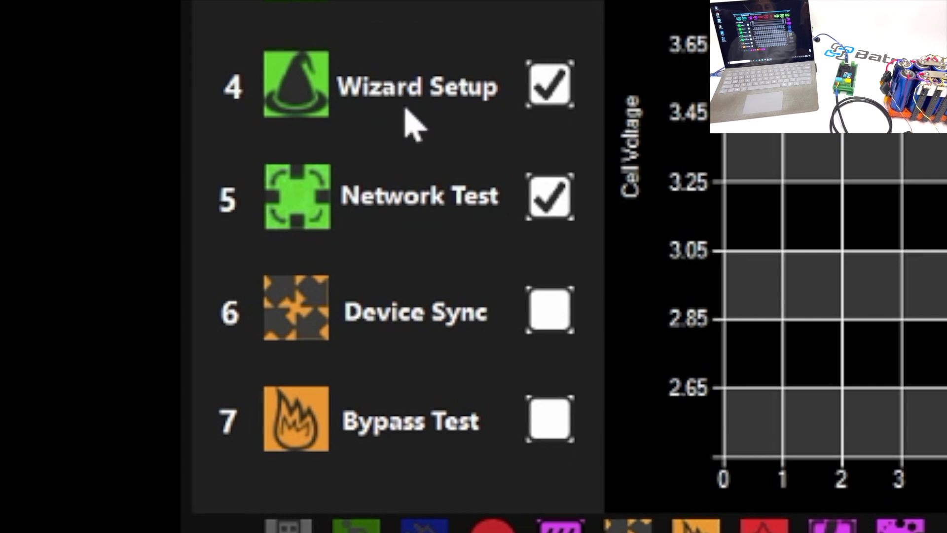
Check the Network Test Support Tip on the setup checklist.
mouse_move(403, 199)
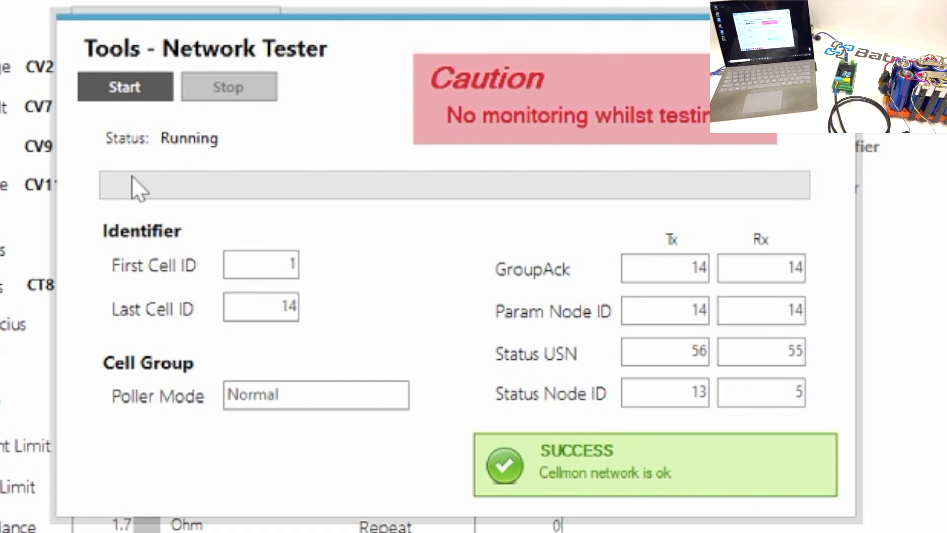
Run the CellMon network test until it reports 'Cellmon network is ok', then stop it.
left_click(132, 90)
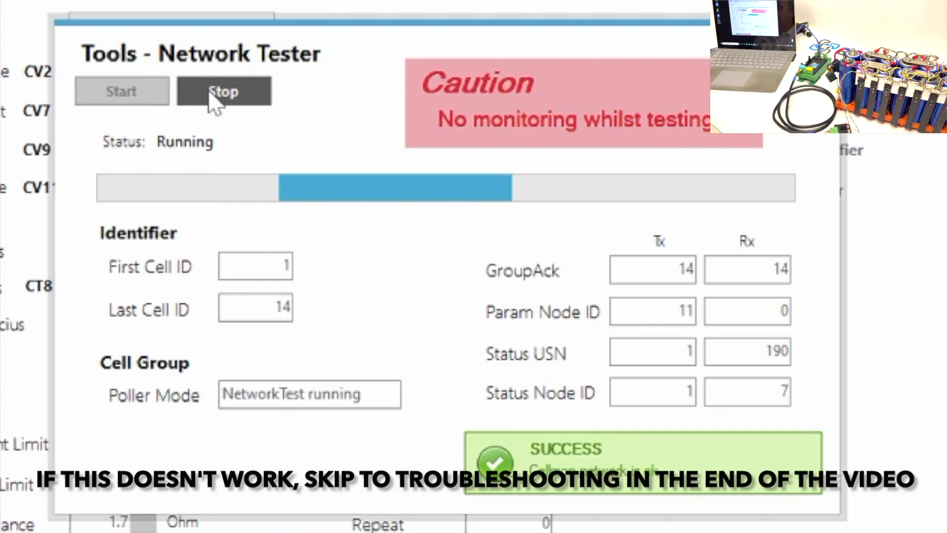
left_click(224, 95)
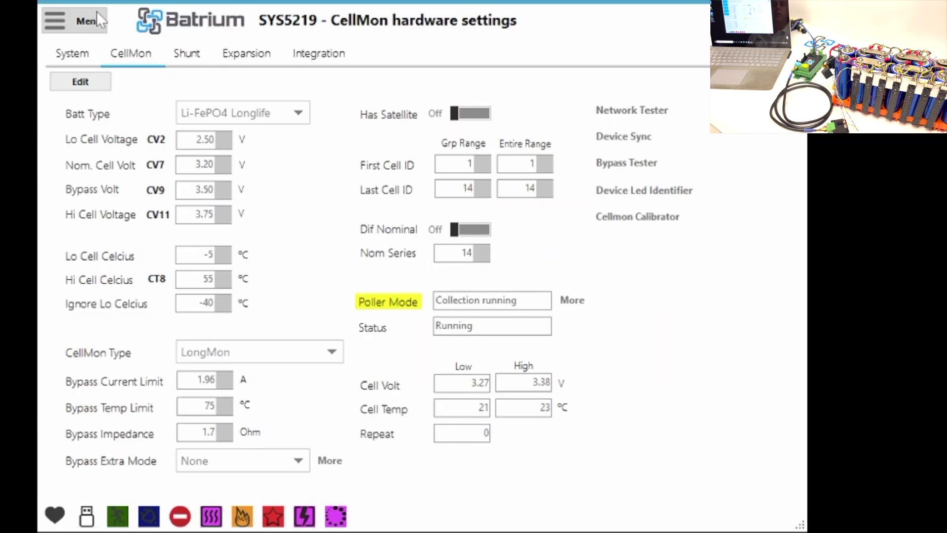
Switch to the cell chart dashboard from the main navigation menu.
left_click(97, 13)
left_click(72, 54)
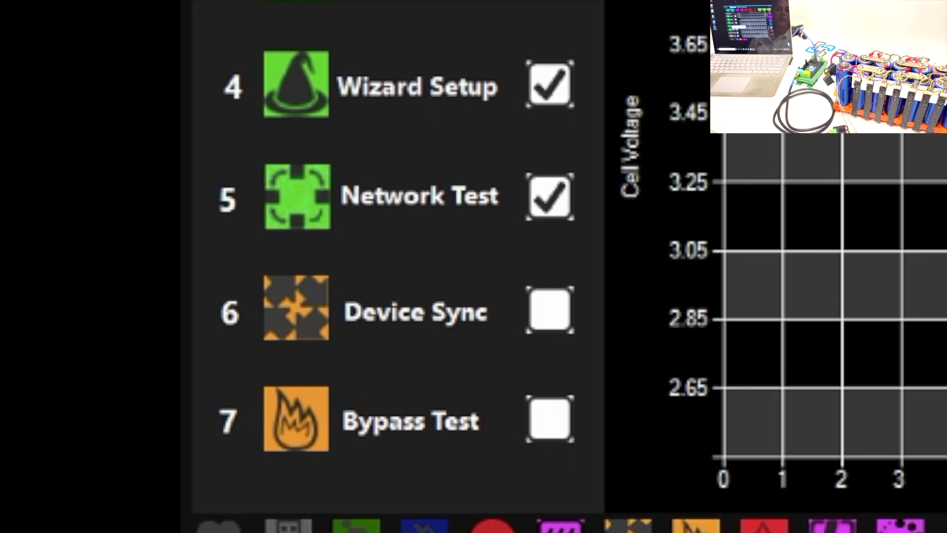
mouse_move(316, 188)
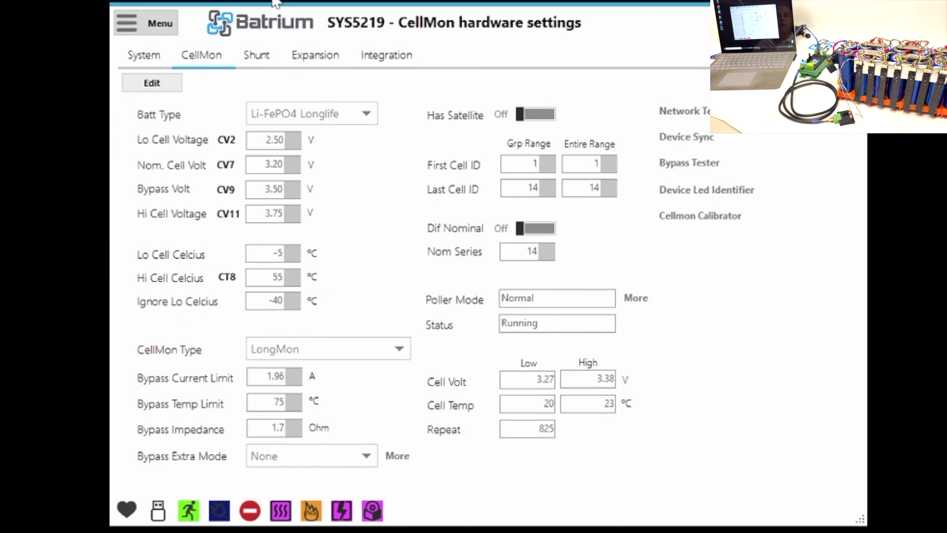
Open the System hardware settings to view the Operating State, reading Shunt Timeout.
left_click(130, 12)
left_click(113, 41)
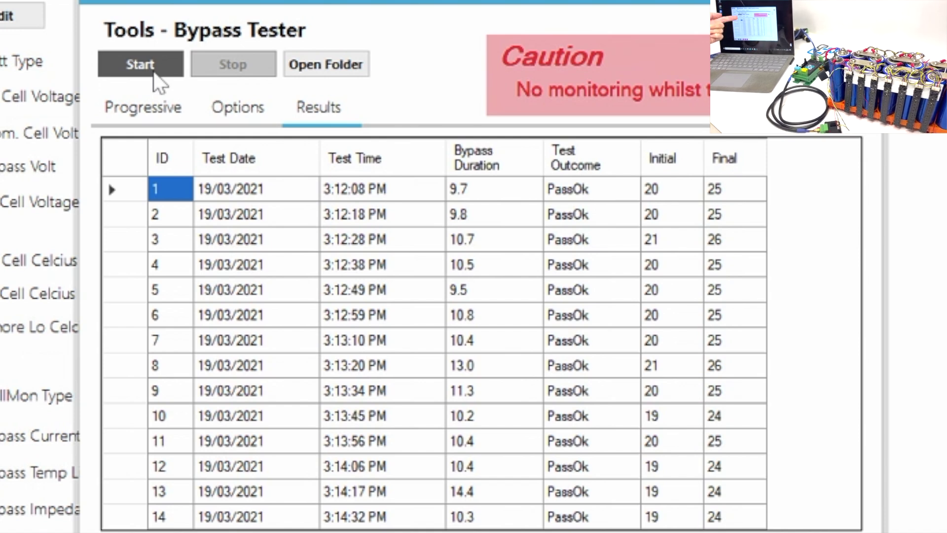
Restart the test in the Bypass Tester.
left_click(153, 79)
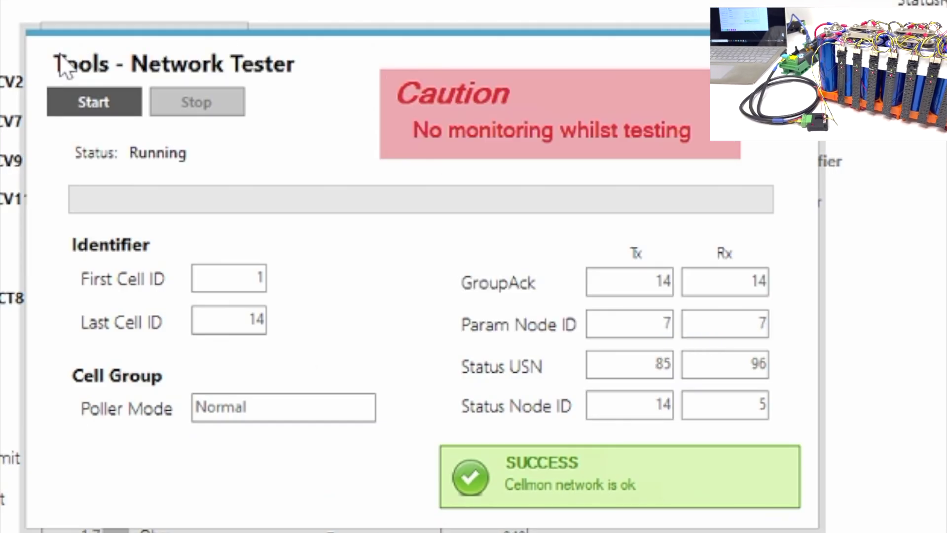
Start the CellMon network test for cells 1 to 14 and watch it change from SUCCESS to ERROR.
key("Return")
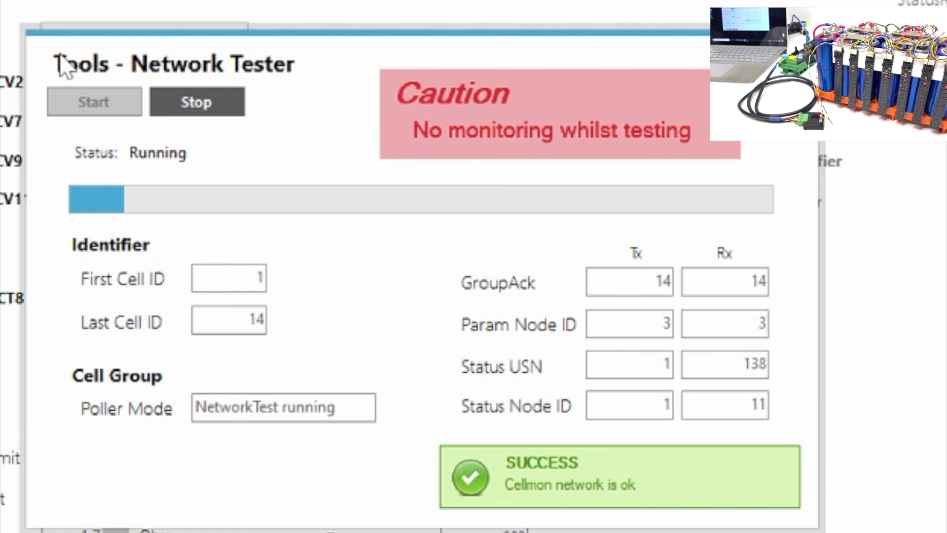